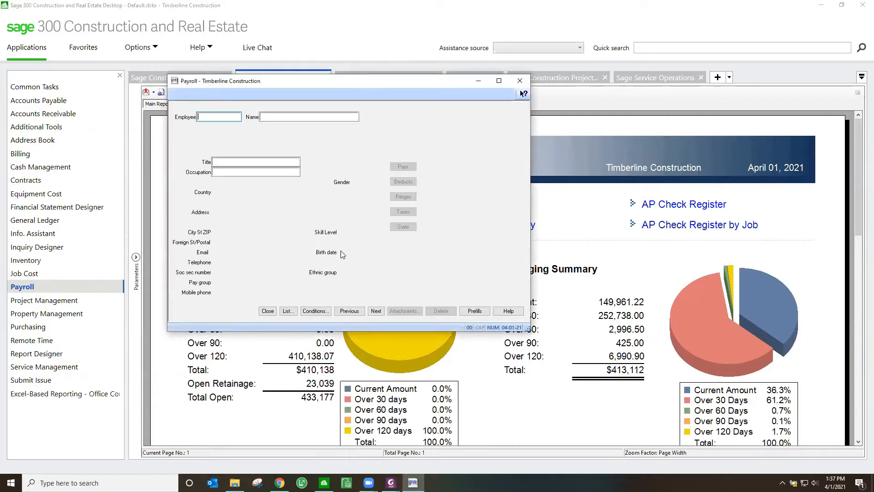
Load an existing employee's record in Employee Setup by entering the employee number
text(02)
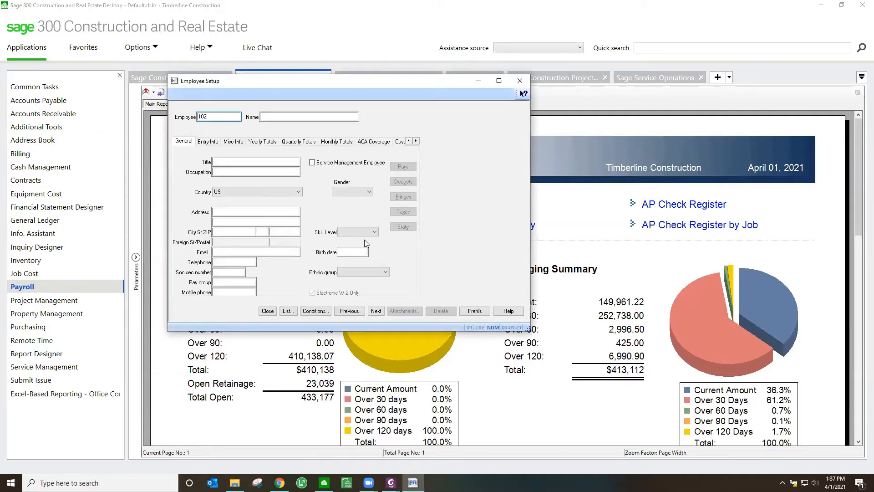
key(BackSpace)
text(3)
key(Tab)
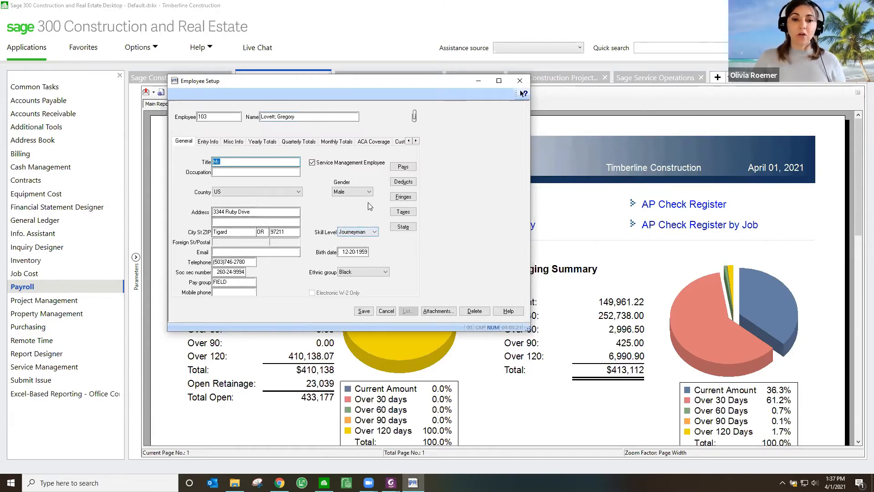
Examine the employee's payroll entry defaults, including the certified class and equipment fields
click(209, 141)
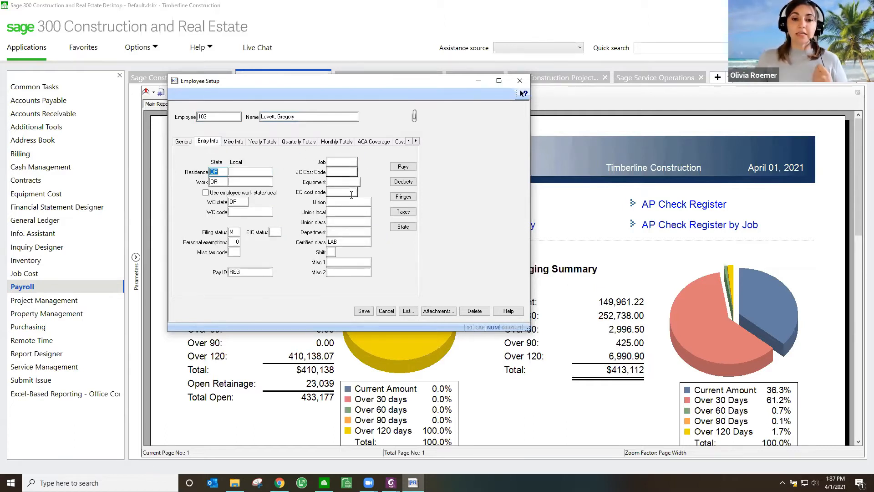
click(349, 240)
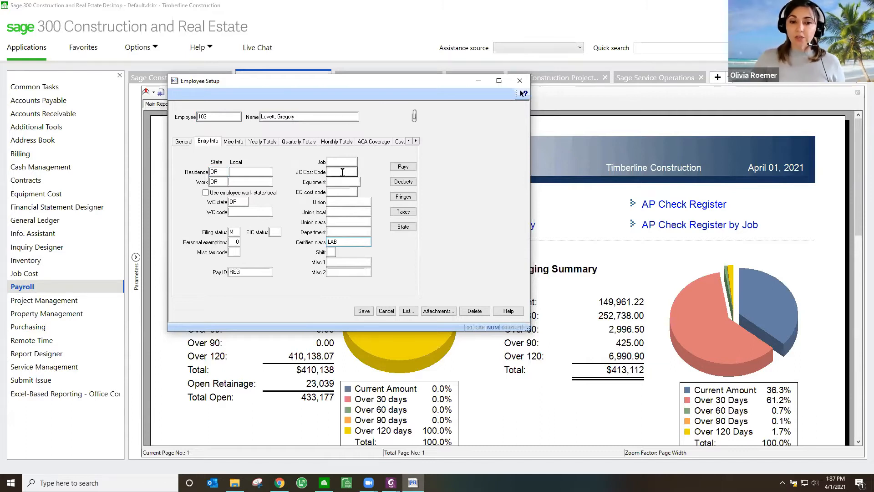
click(338, 183)
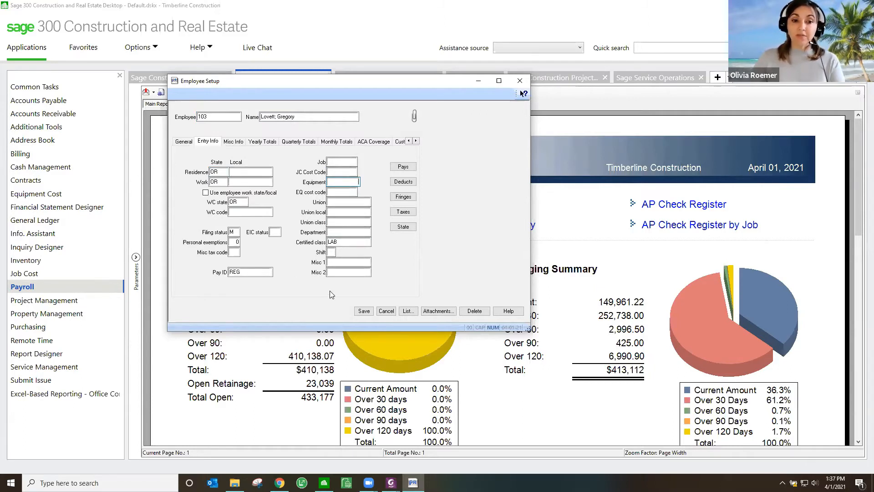
Review the employee's assigned pays, deductions and fringes, including the H&W fringe amount, discarding the pays and deductions tables without changes
click(407, 167)
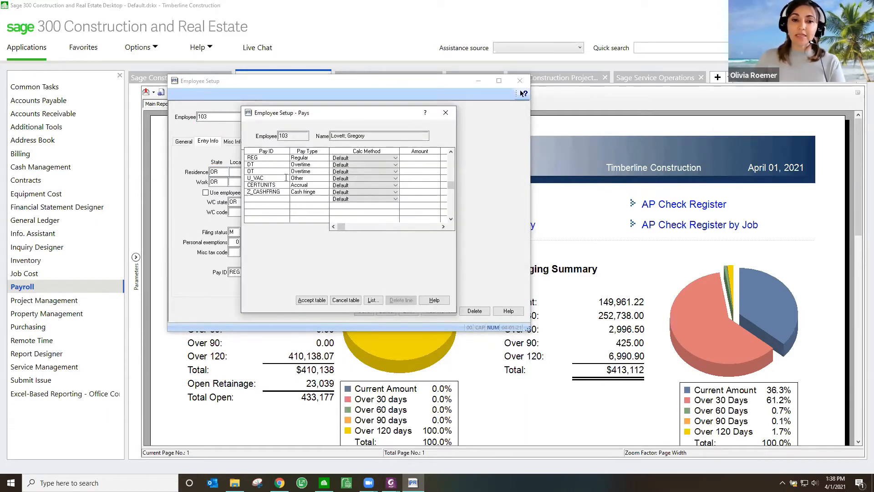
click(346, 301)
click(395, 182)
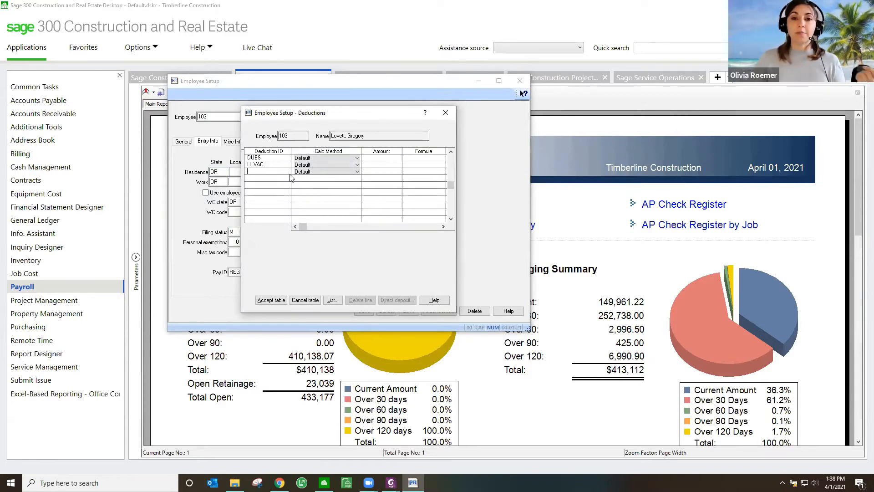
click(313, 300)
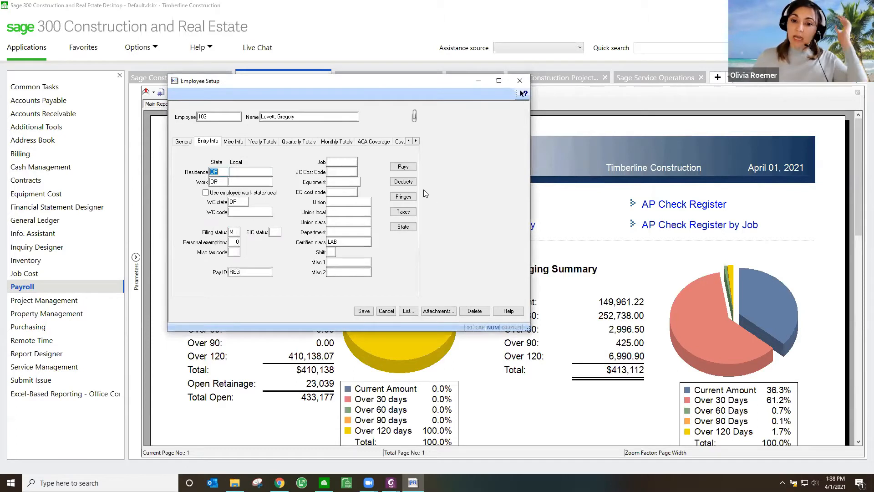
click(394, 202)
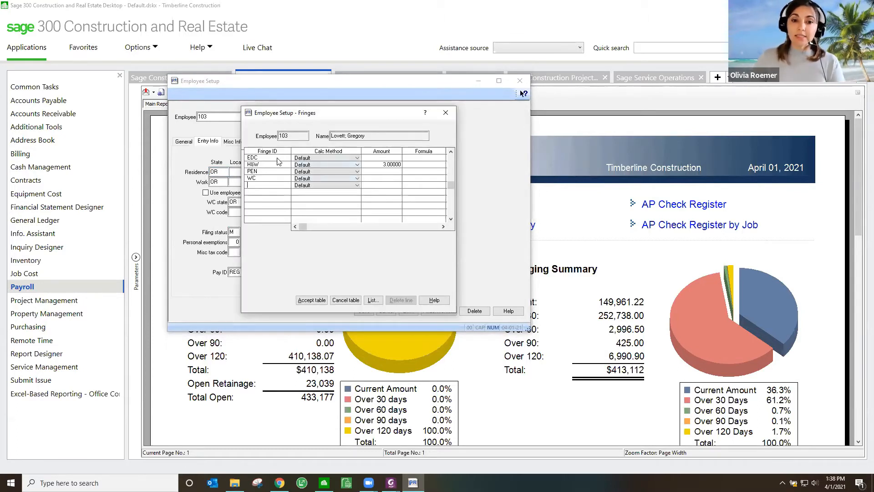
click(385, 166)
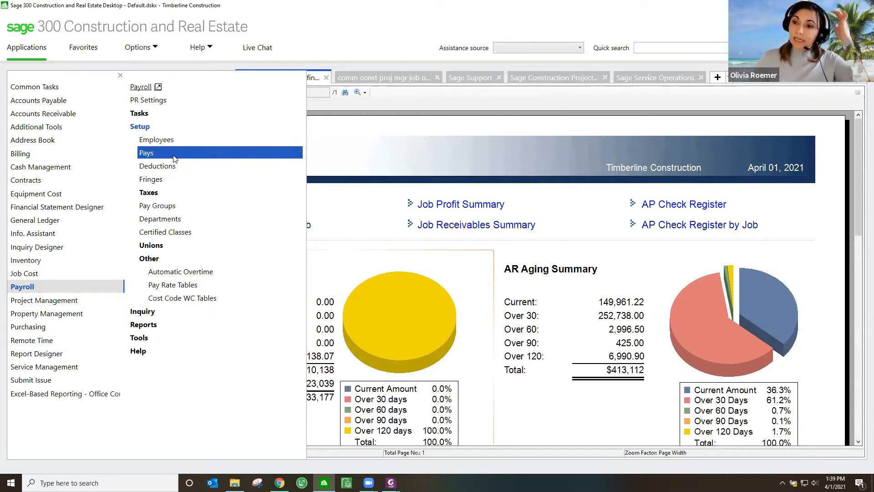
Look over the payroll tax setup options, and review the certified class table without changing it
click(155, 194)
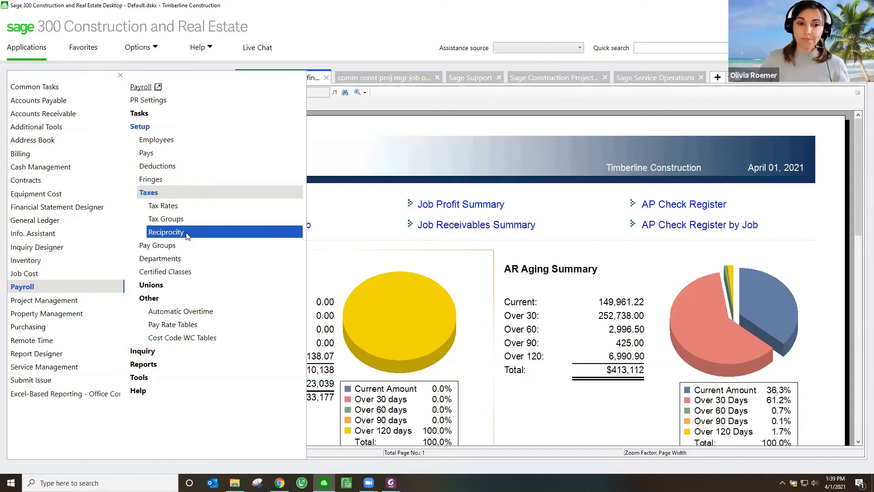
click(153, 193)
click(161, 232)
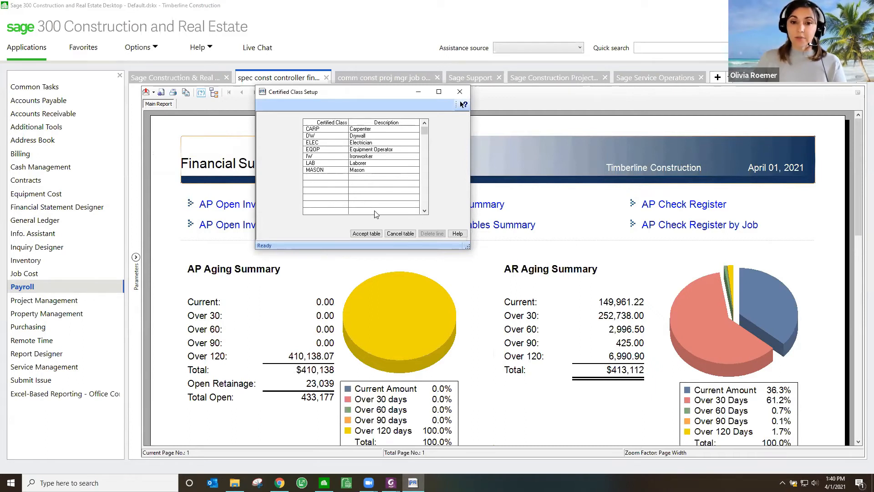
click(404, 233)
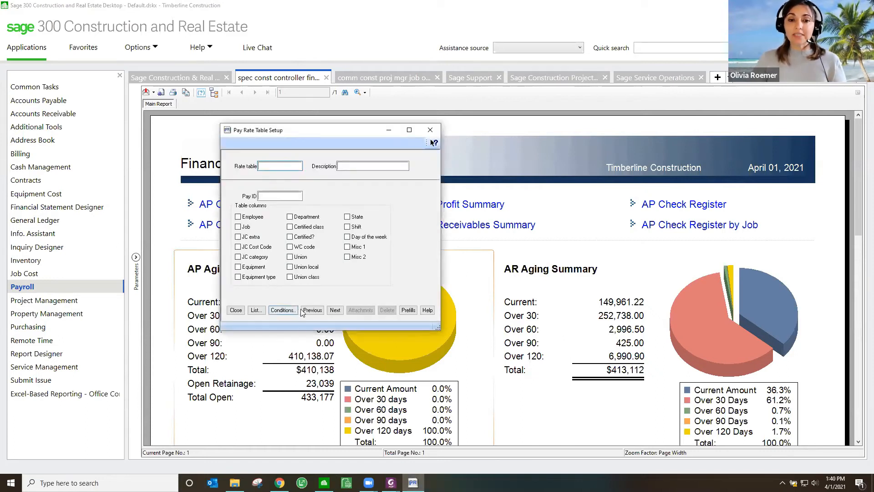
Load the CERTIFIED pay rate table and open its rate lines
click(335, 311)
key(Tab)
key(Tab)
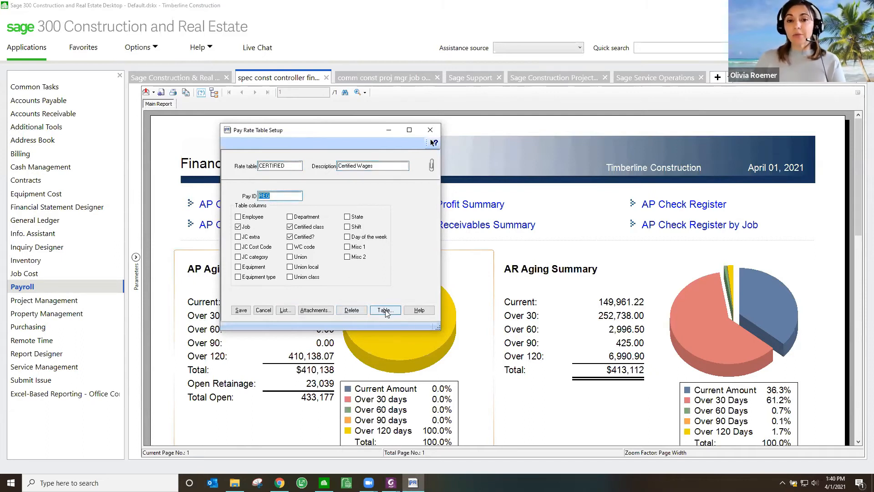
click(385, 311)
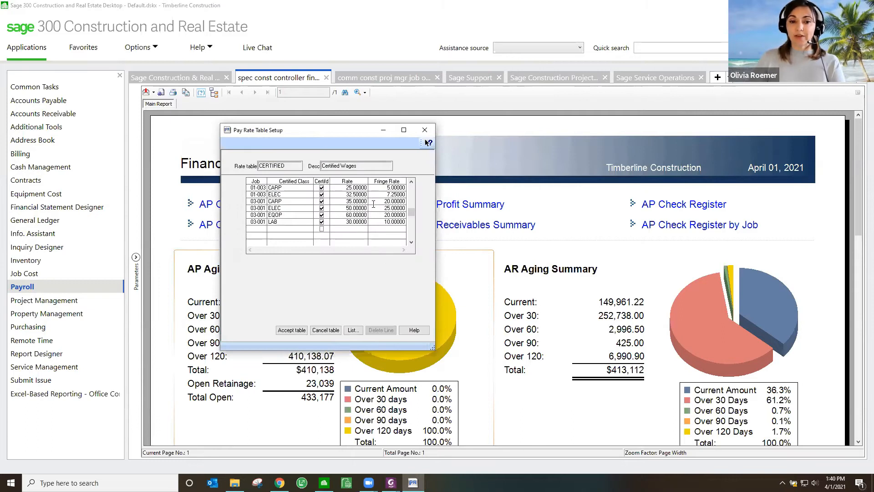
Examine the certified rates for the CARP and EQOP classes on job 03-001, and accept the rate table
click(286, 202)
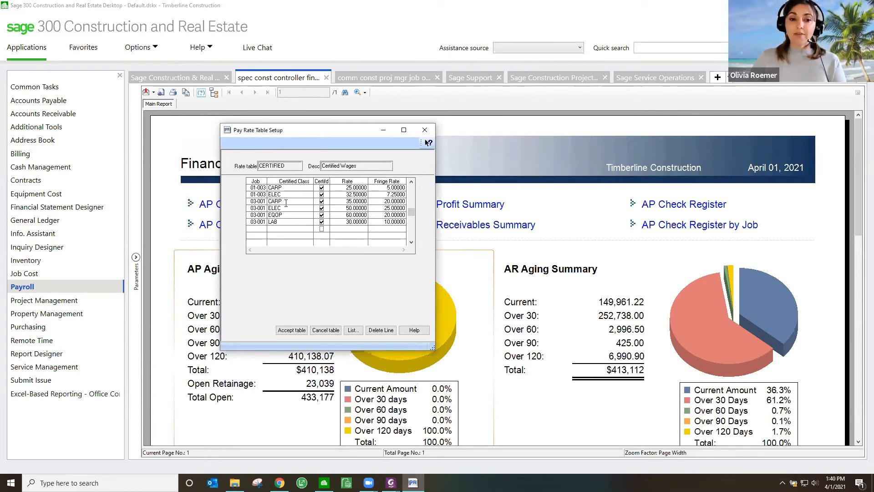
click(355, 205)
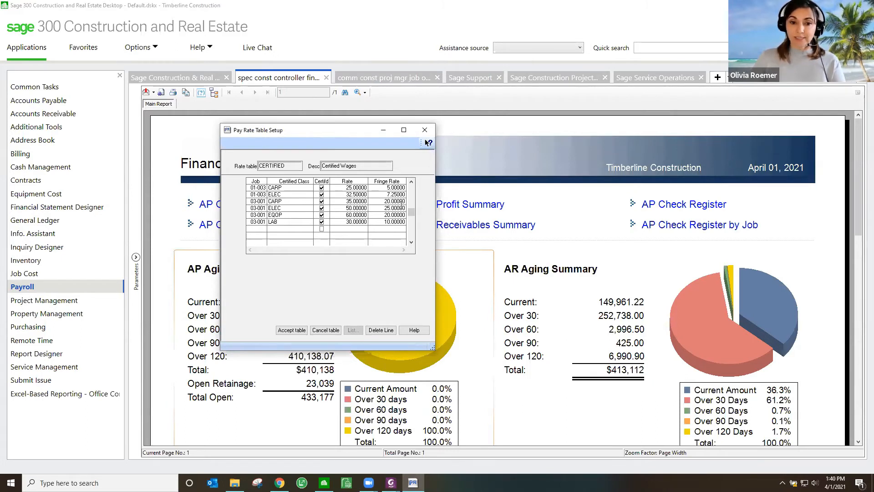
click(285, 216)
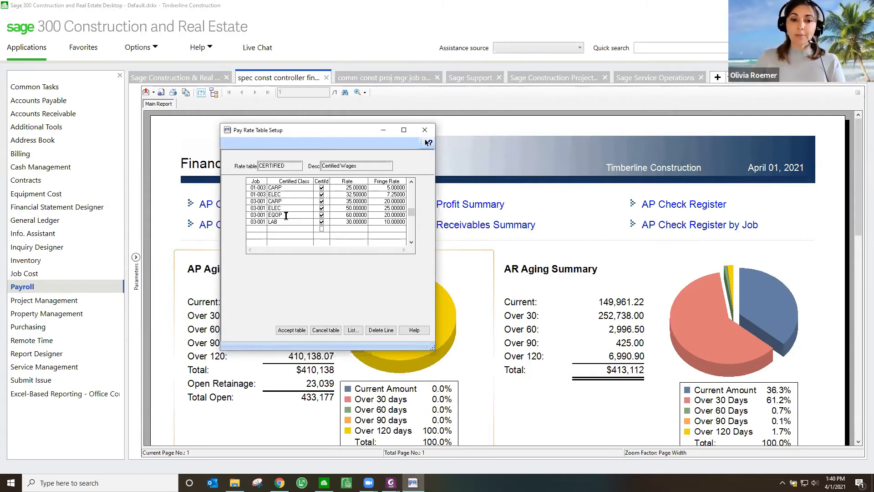
click(363, 215)
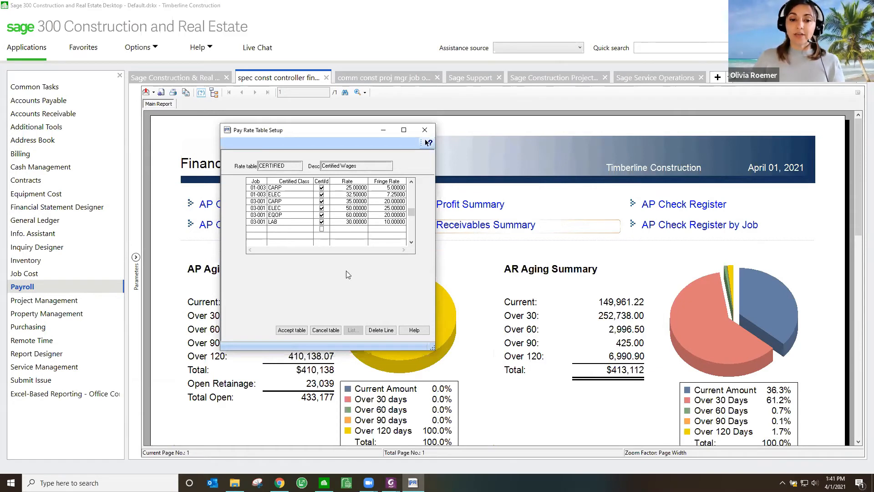
click(291, 332)
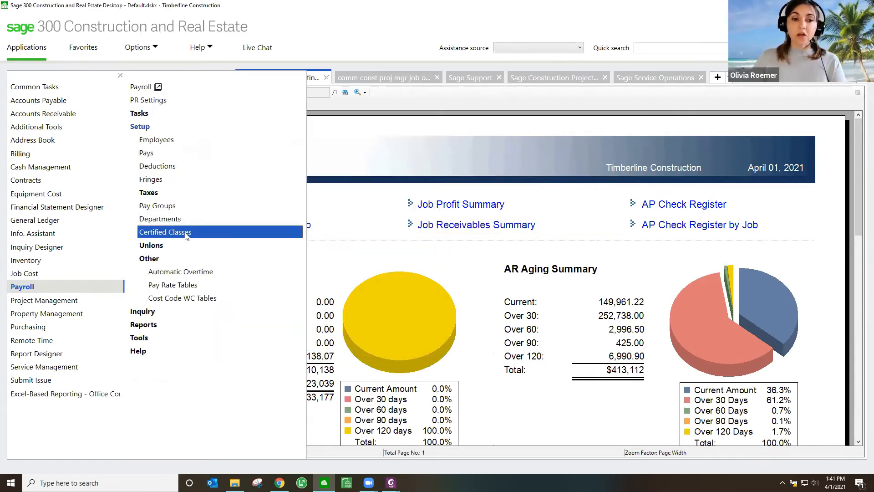
Open Union Setup and load the C&G Constr & General Laborers union
click(155, 245)
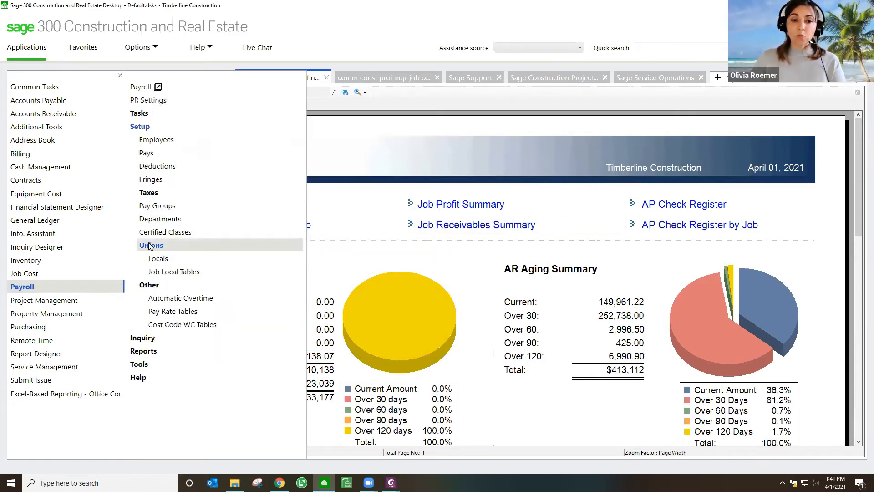
click(168, 260)
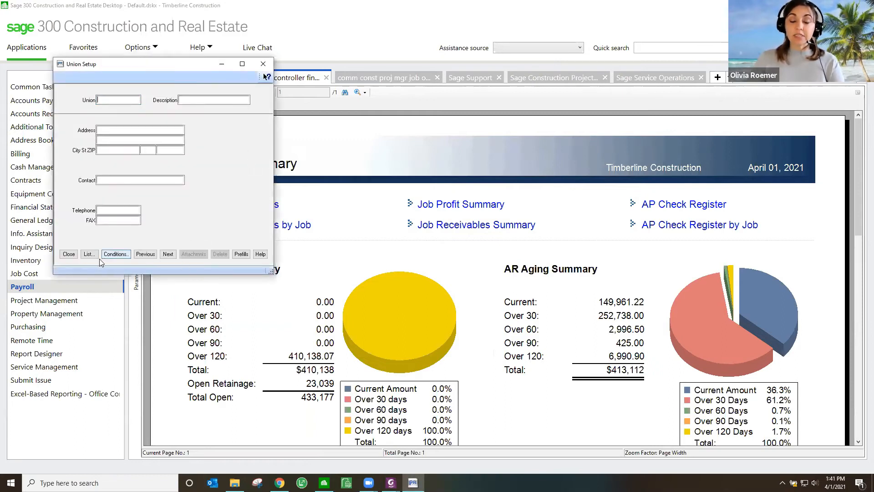
click(168, 254)
key(Tab)
key(Tab)
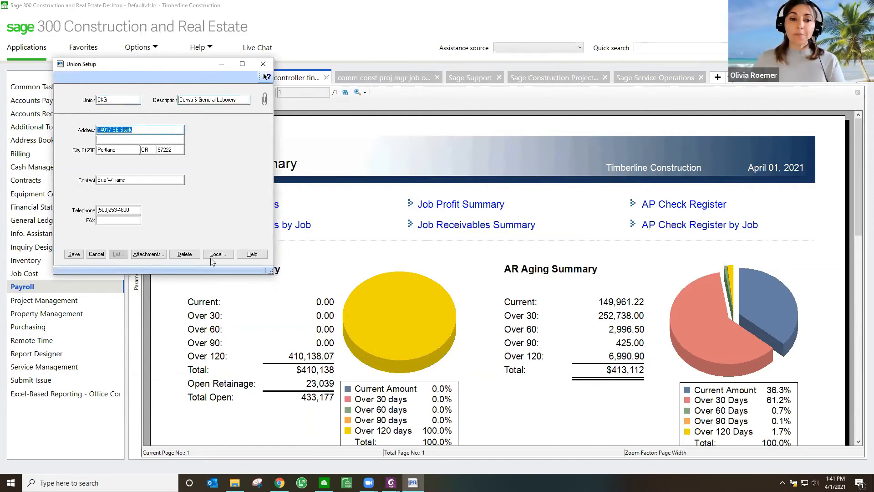
Review the Journeyman class's pay, deduction and fringe lines under the union's Local 320, and cancel the table
click(214, 254)
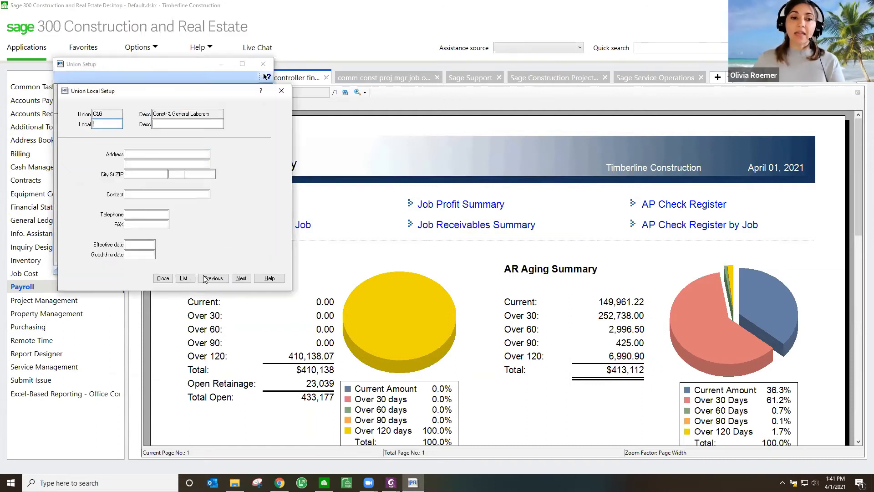
key(Tab)
click(240, 278)
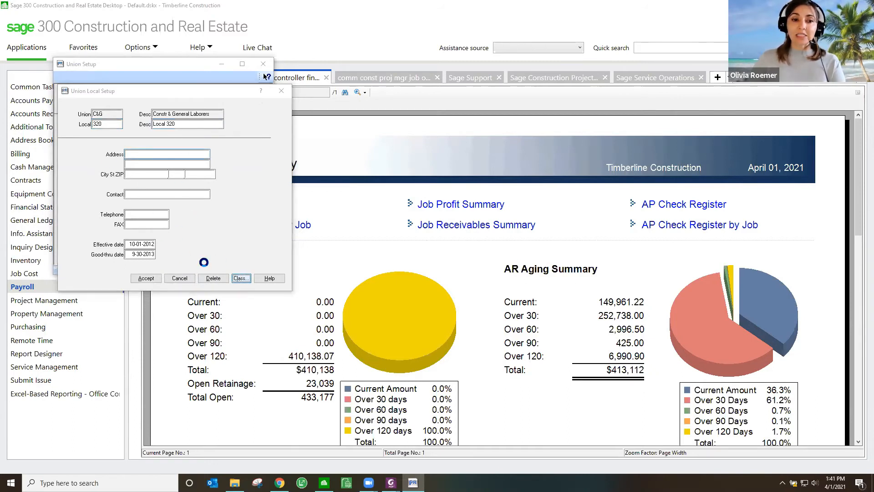
click(165, 278)
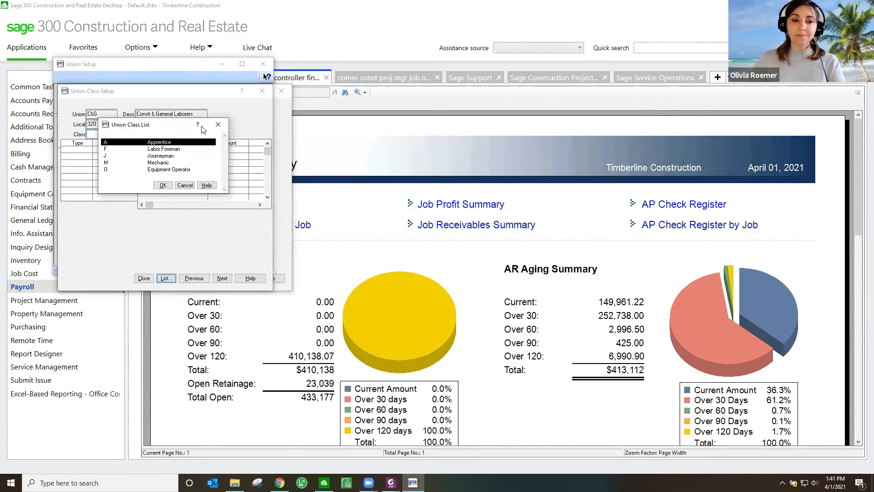
double_click(160, 155)
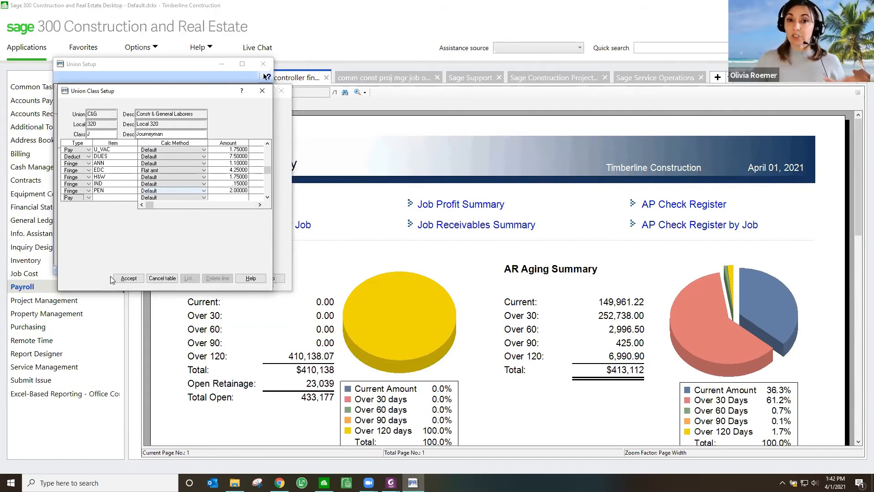
click(162, 278)
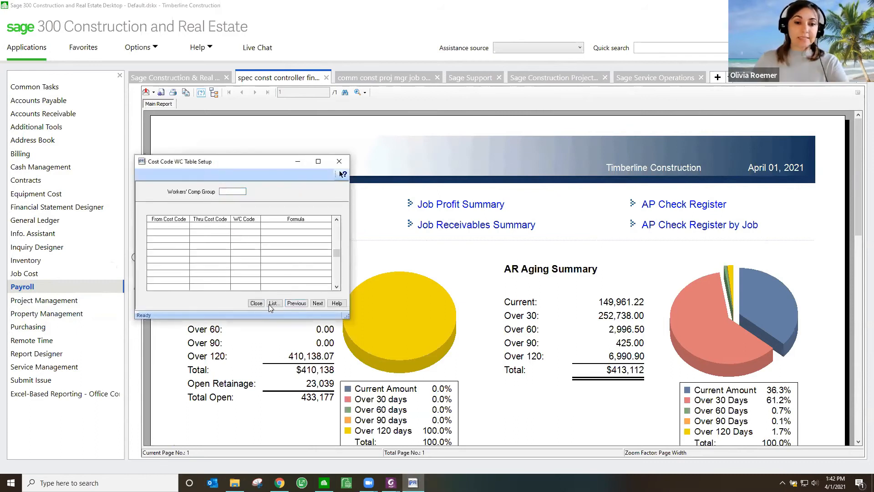
Review the workers' comp codes by cost code range for the WC group, and close the Cost Code WC Table
click(272, 304)
click(215, 229)
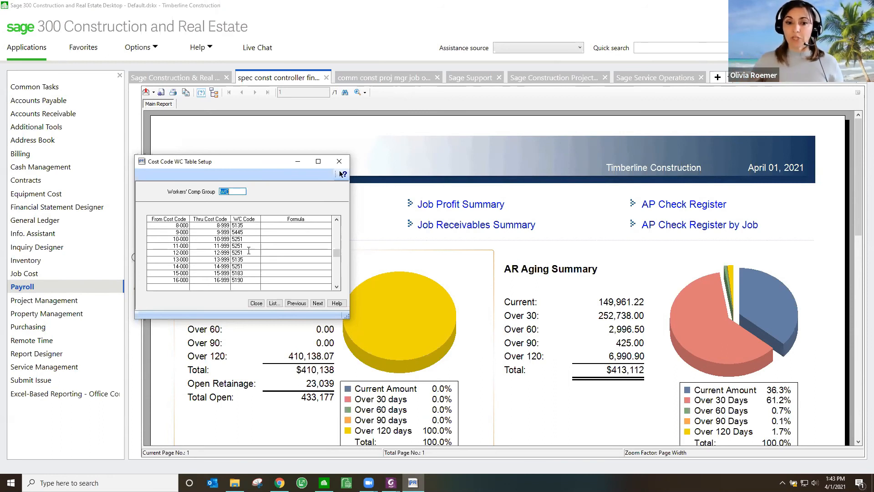
click(257, 303)
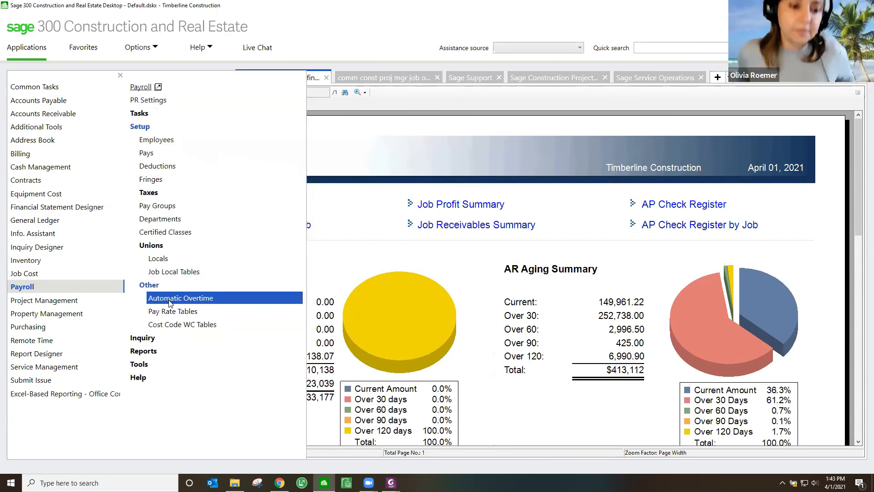
Review the pay groups' expense prefixes, burden prefixes and pay frequencies in Pay Group Setup, and cancel the table
click(174, 209)
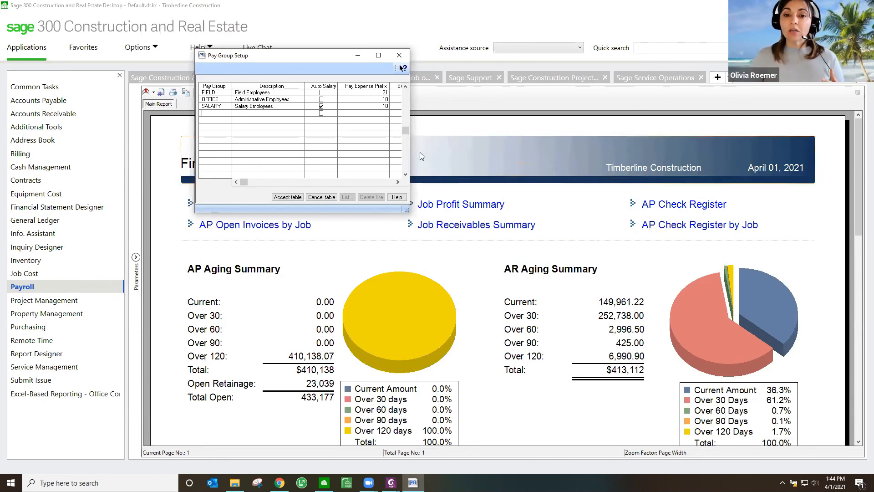
drag(412, 151, 551, 149)
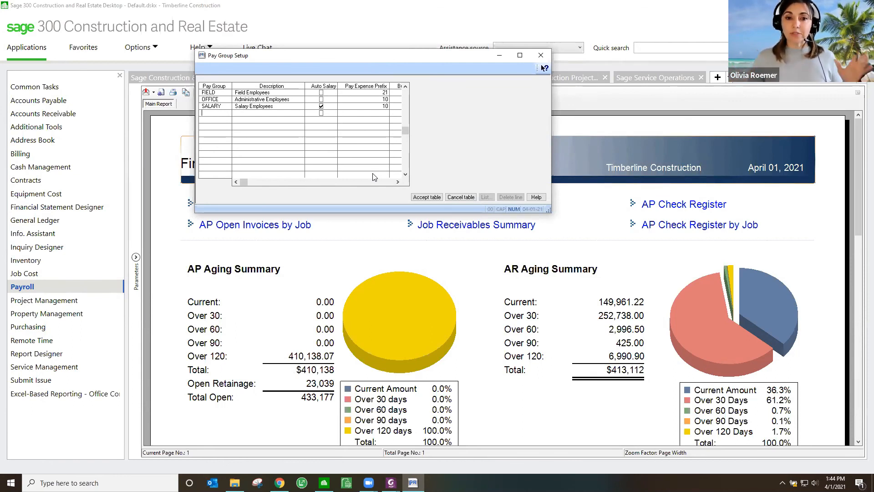
click(398, 182)
click(397, 182)
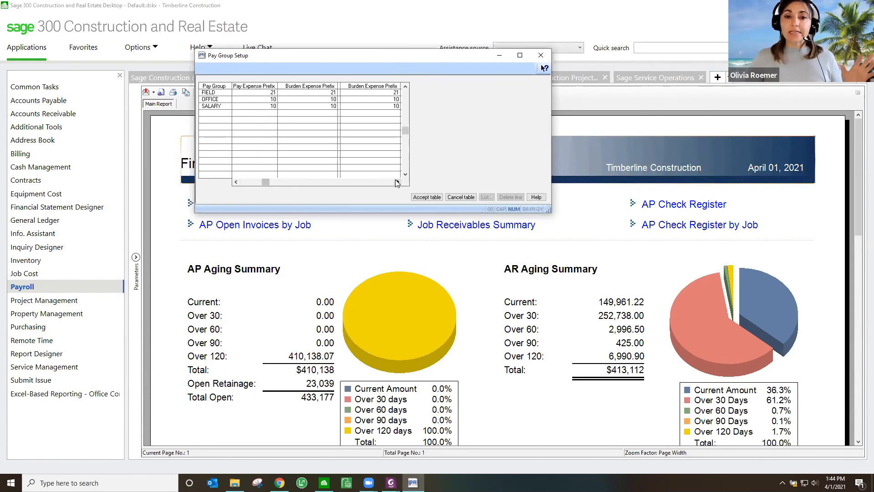
click(397, 182)
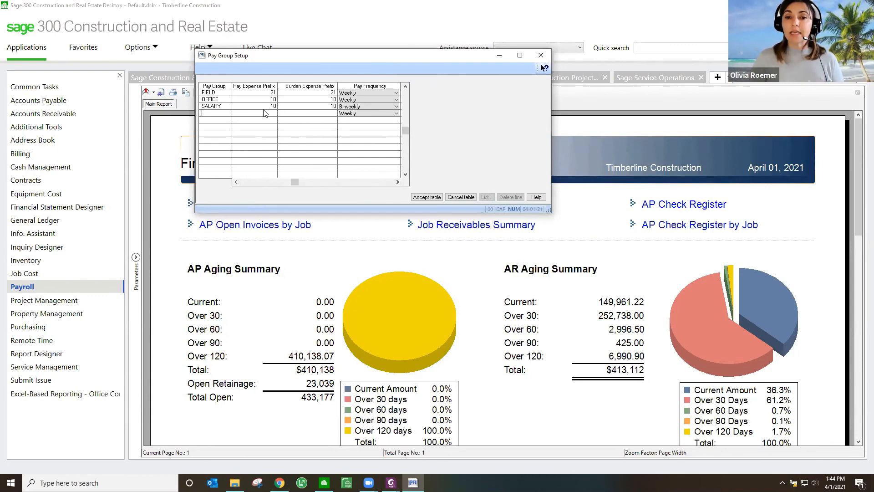
click(462, 198)
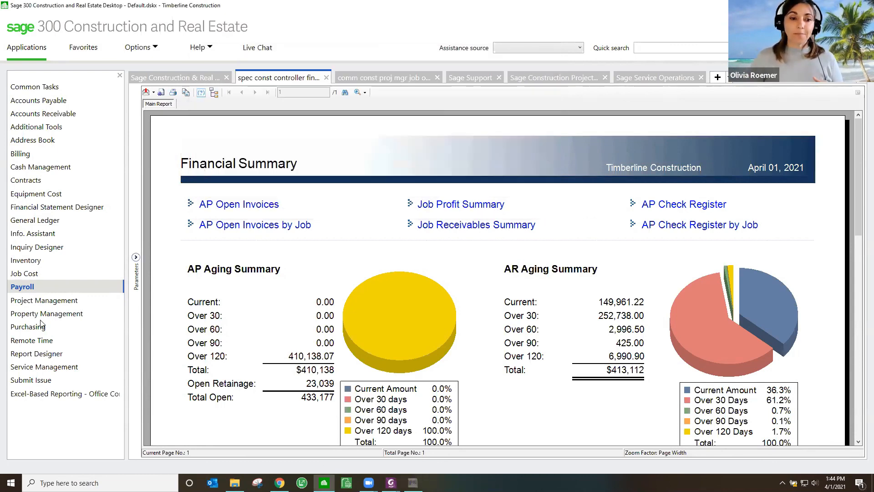